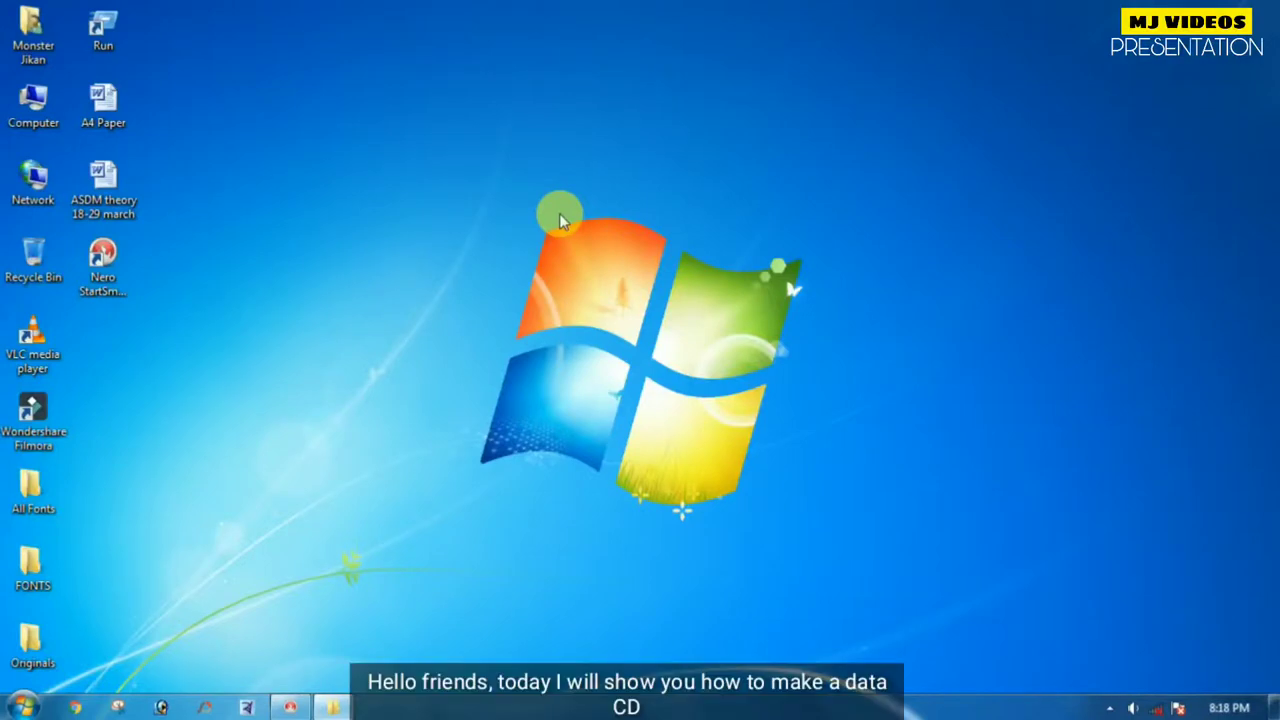
- Launch Nero StartSmart Essentials from the desktop
left_click(100, 262)
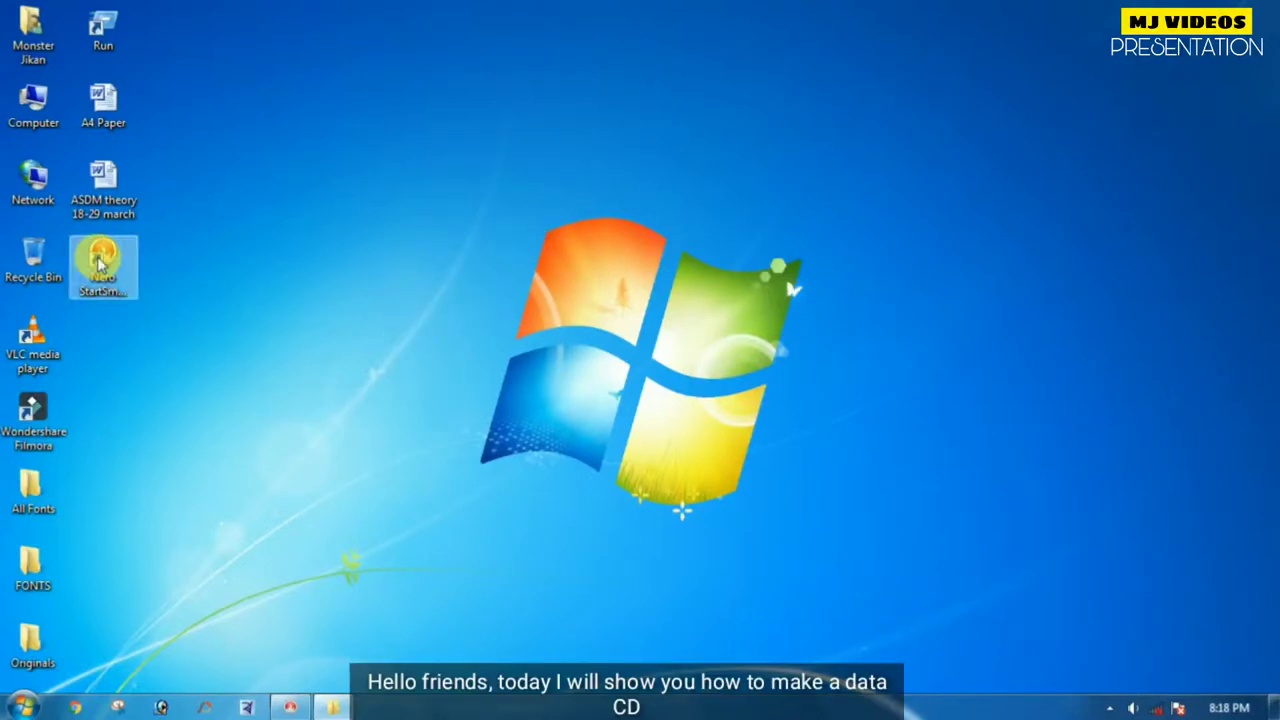
left_click(200, 393)
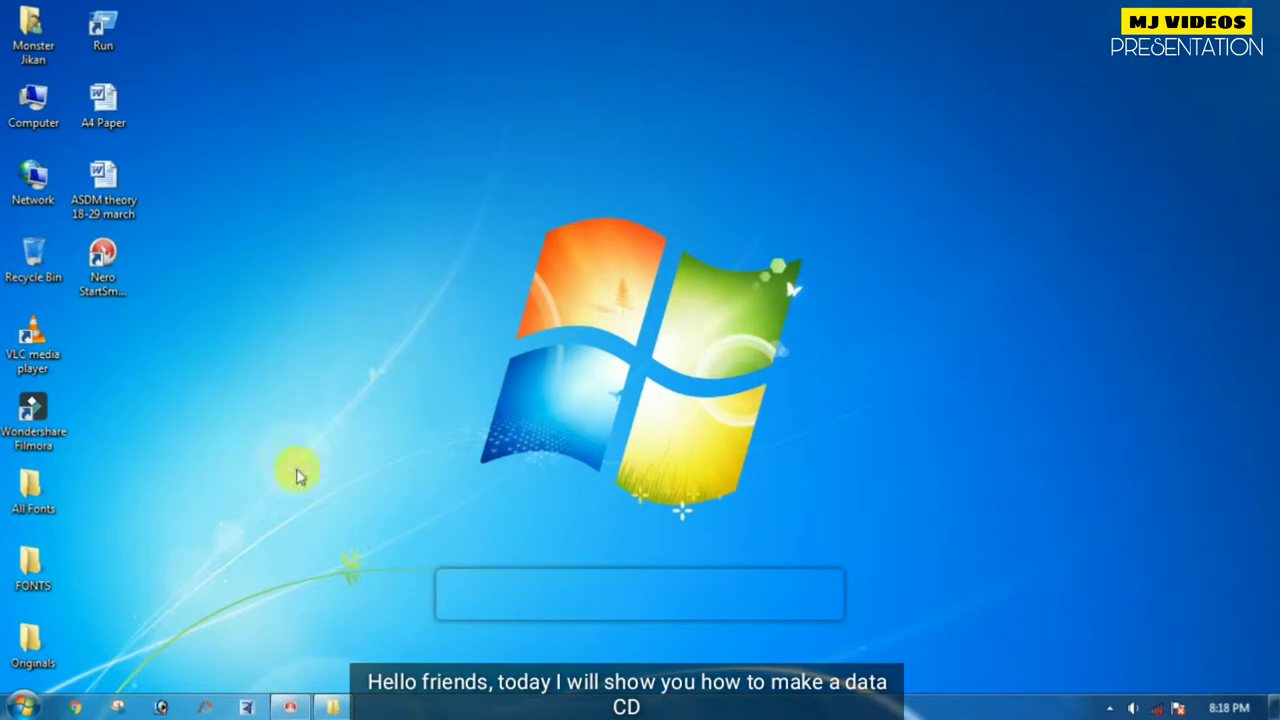
left_click(105, 268)
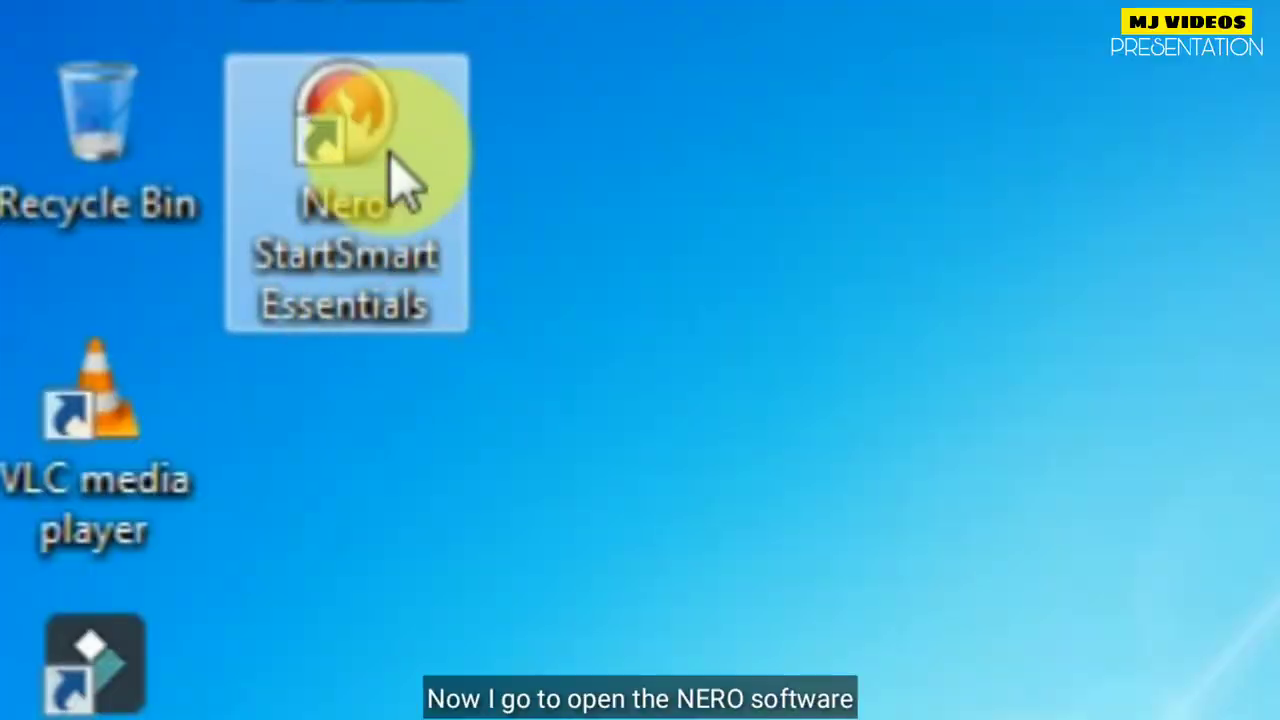
double_click(113, 258)
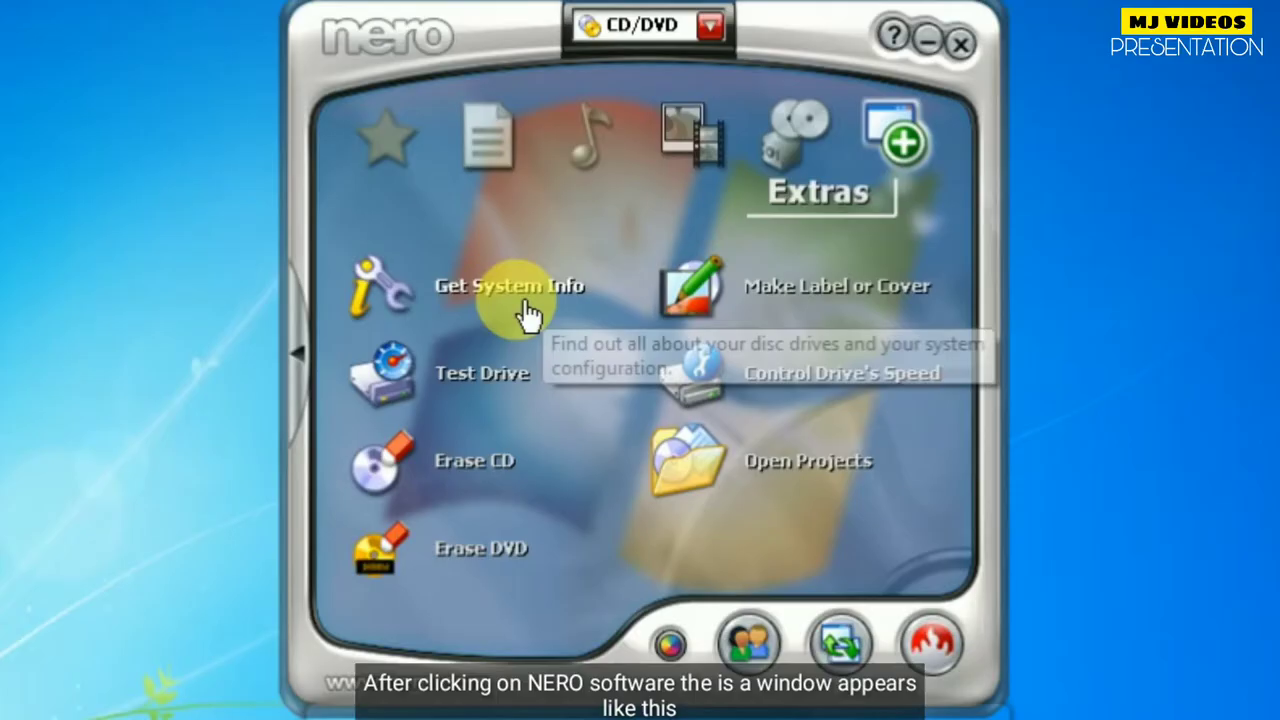
- Look through the project categories Favorites, Data, Audio, Photo and Video, Backup and Extras
left_click(390, 138)
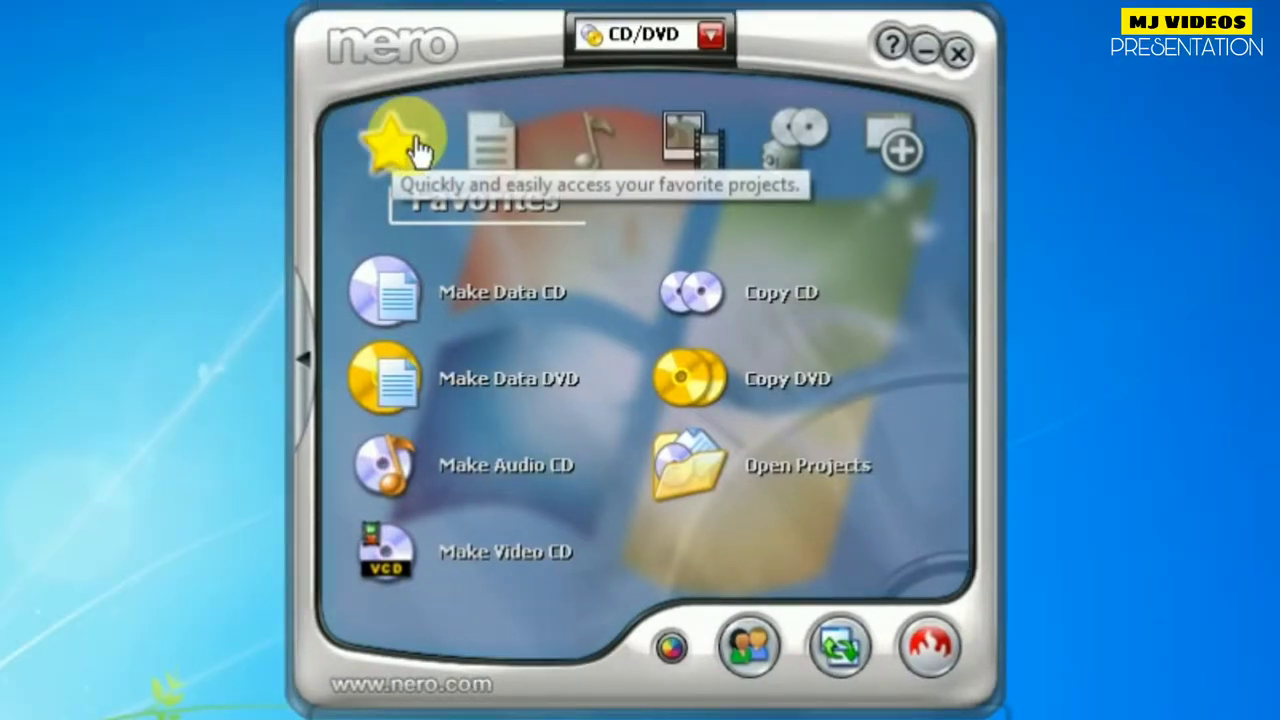
left_click(495, 137)
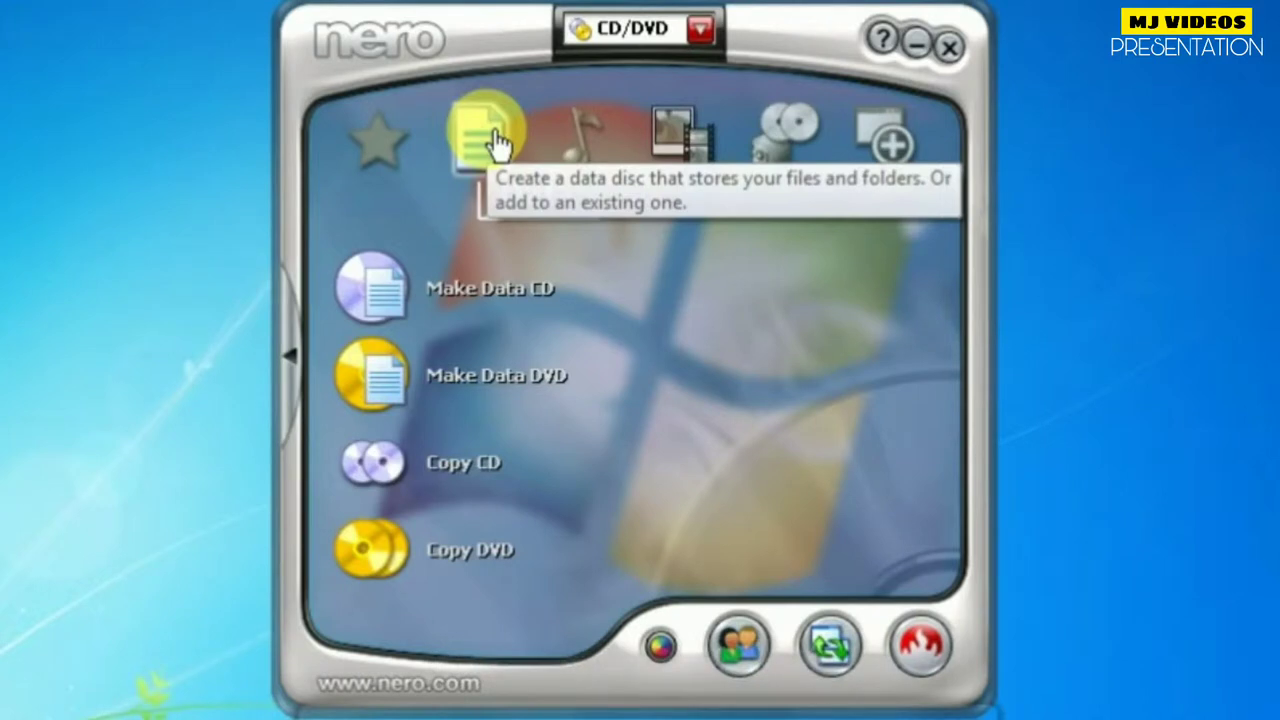
left_click(571, 163)
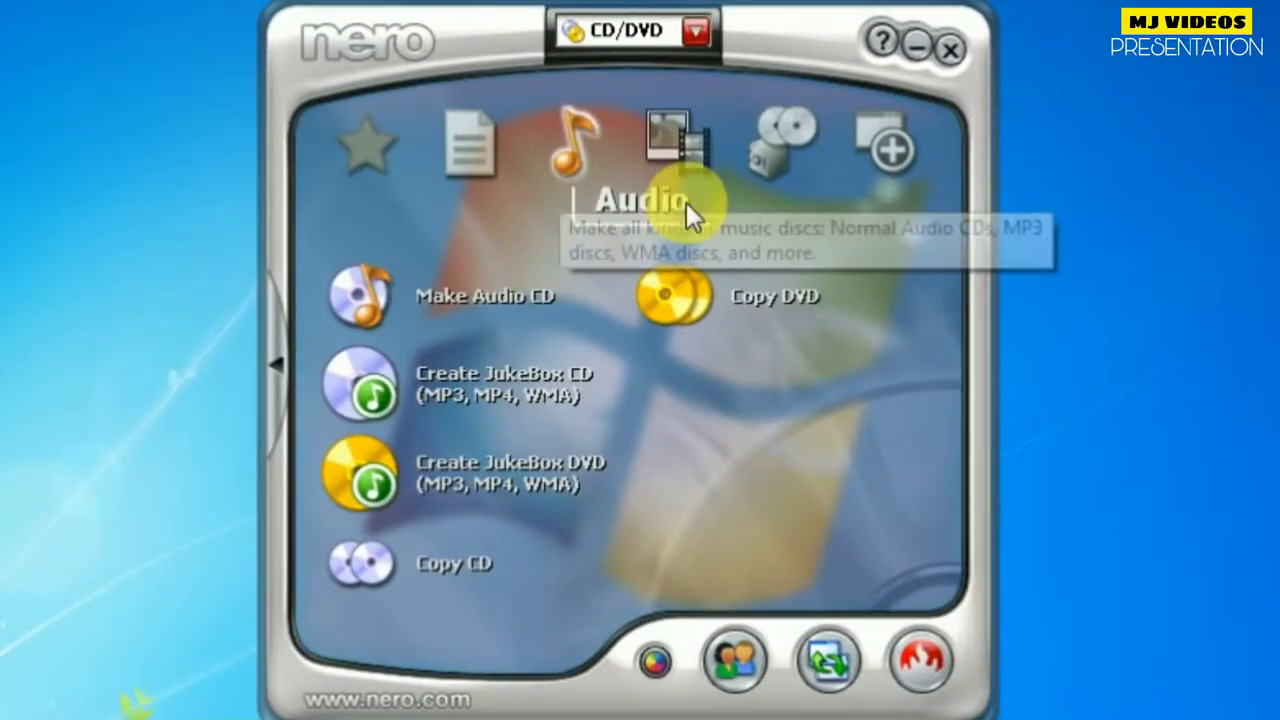
left_click(690, 180)
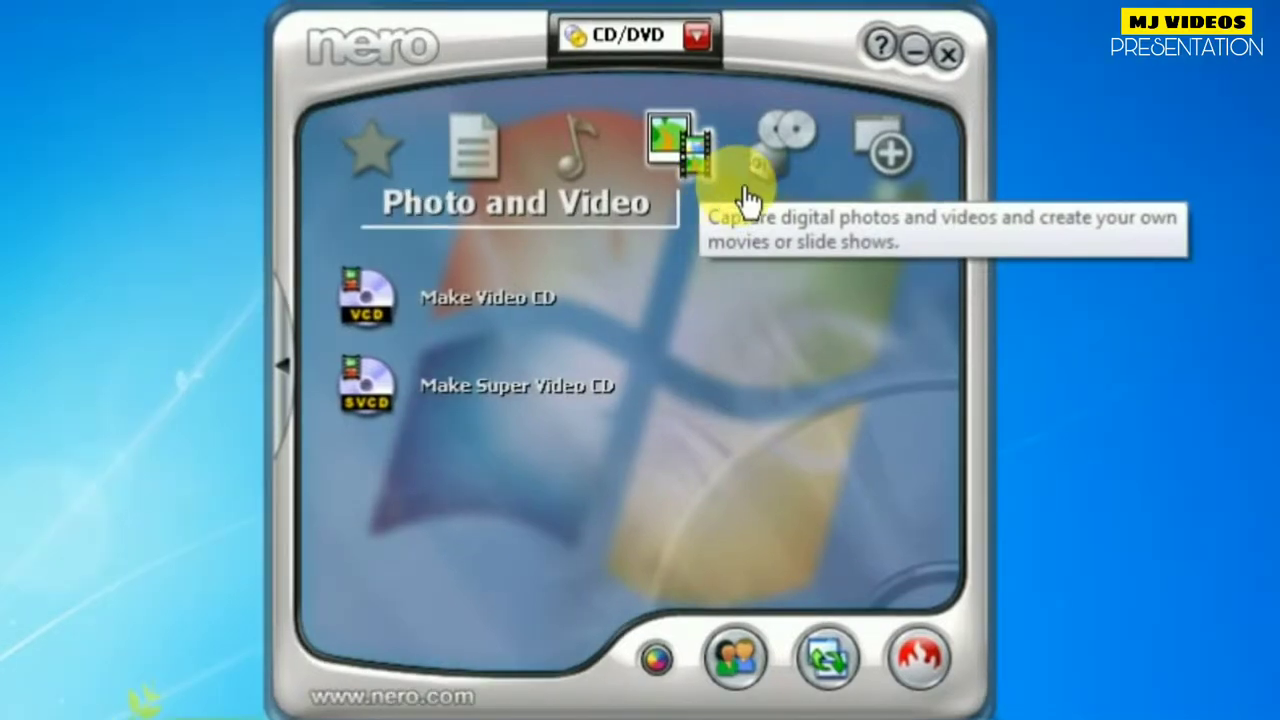
left_click(772, 185)
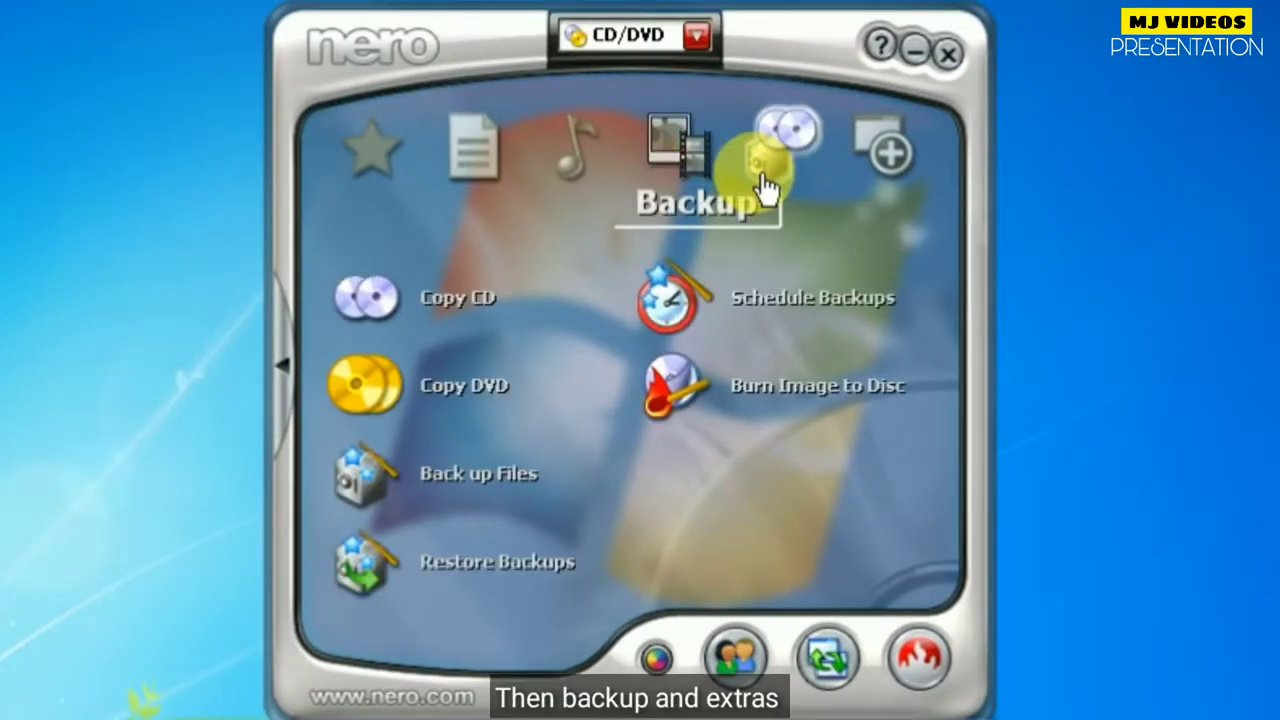
left_click(895, 180)
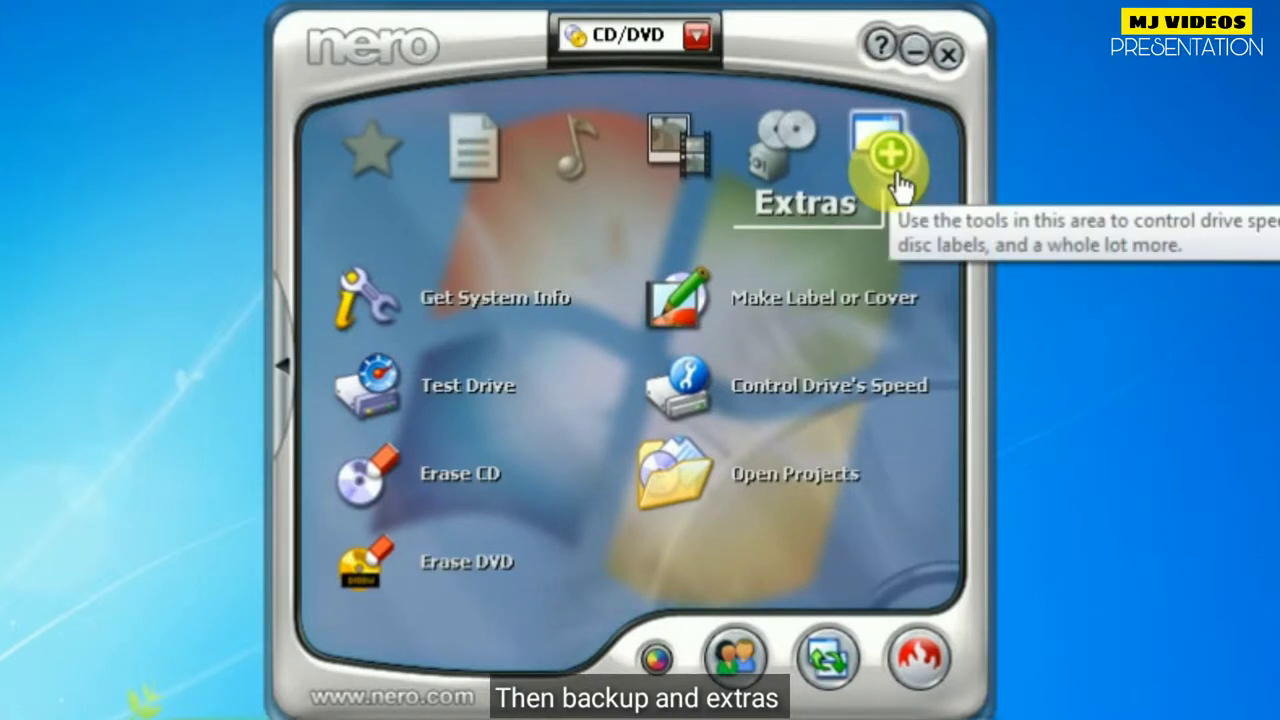
- Start a Make Data CD project from the Data category and open the file selection for the disc content
left_click(488, 185)
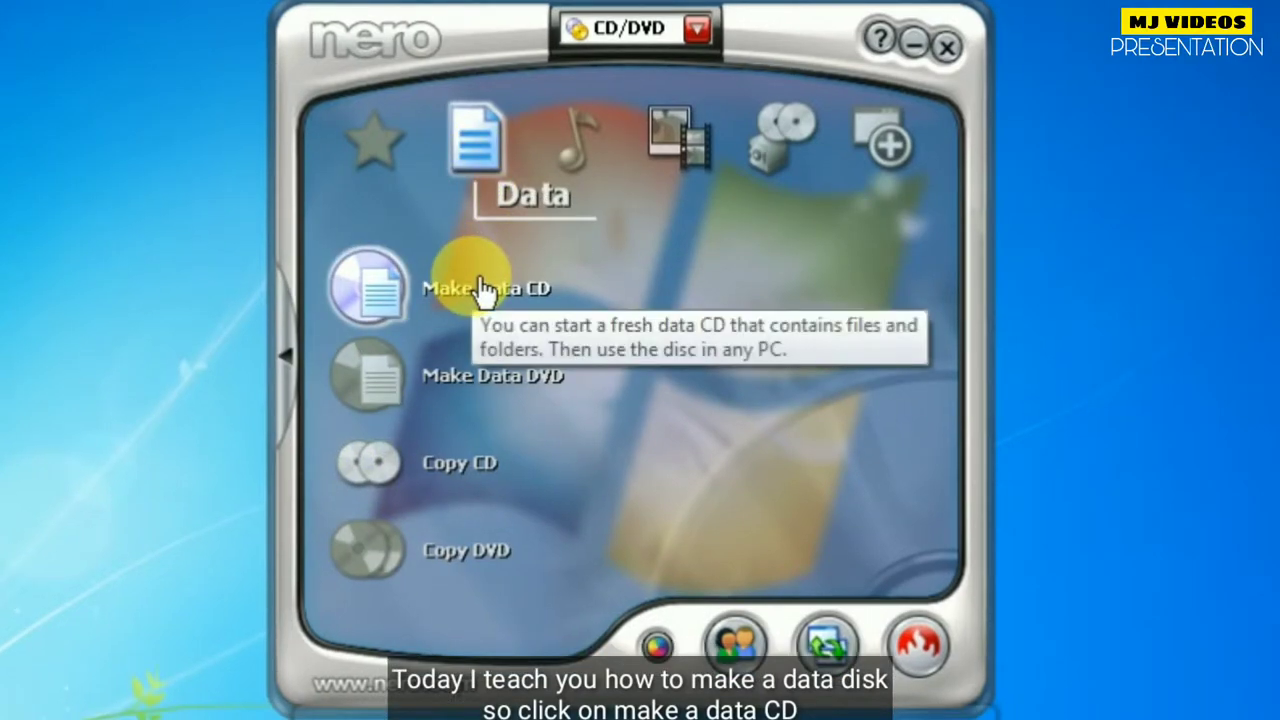
left_click(484, 290)
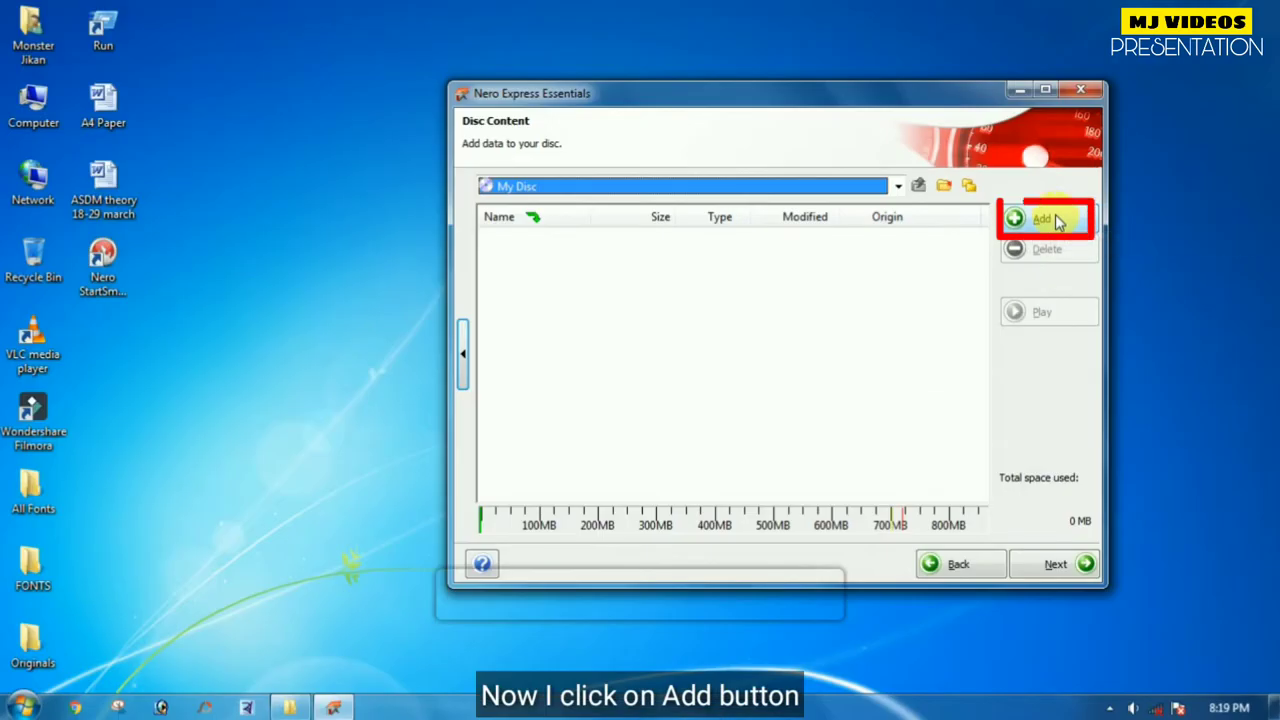
left_click(1012, 188)
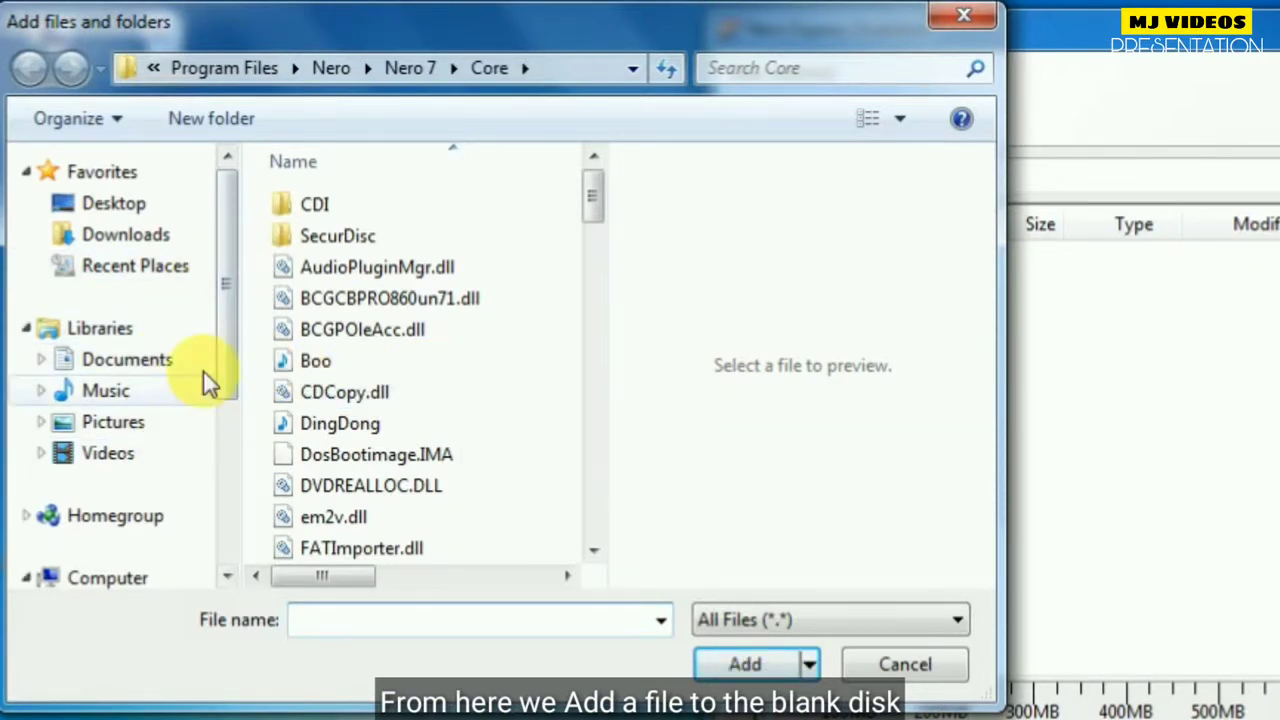
- Browse to the Software folder on the LENOVO_USB_HDD (I:) drive
scroll(217, 394, "down", 1)
left_click_drag(217, 394, 177, 408)
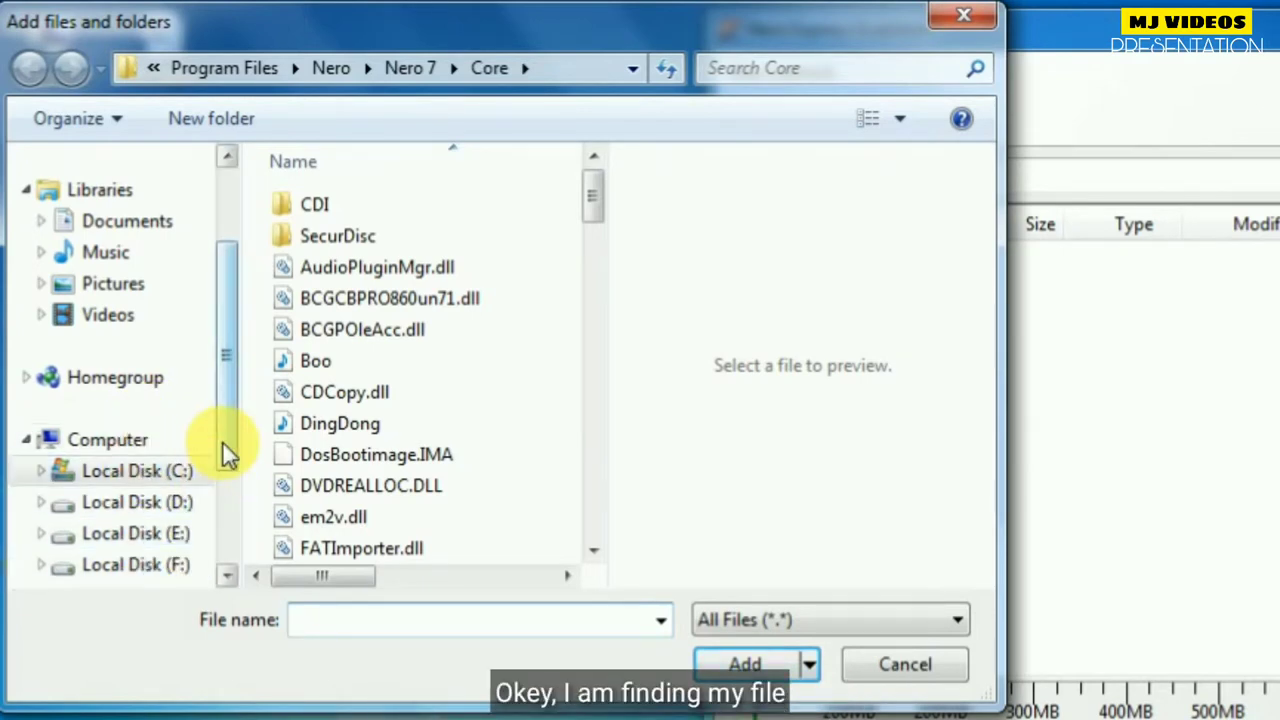
left_click_drag(222, 441, 217, 478)
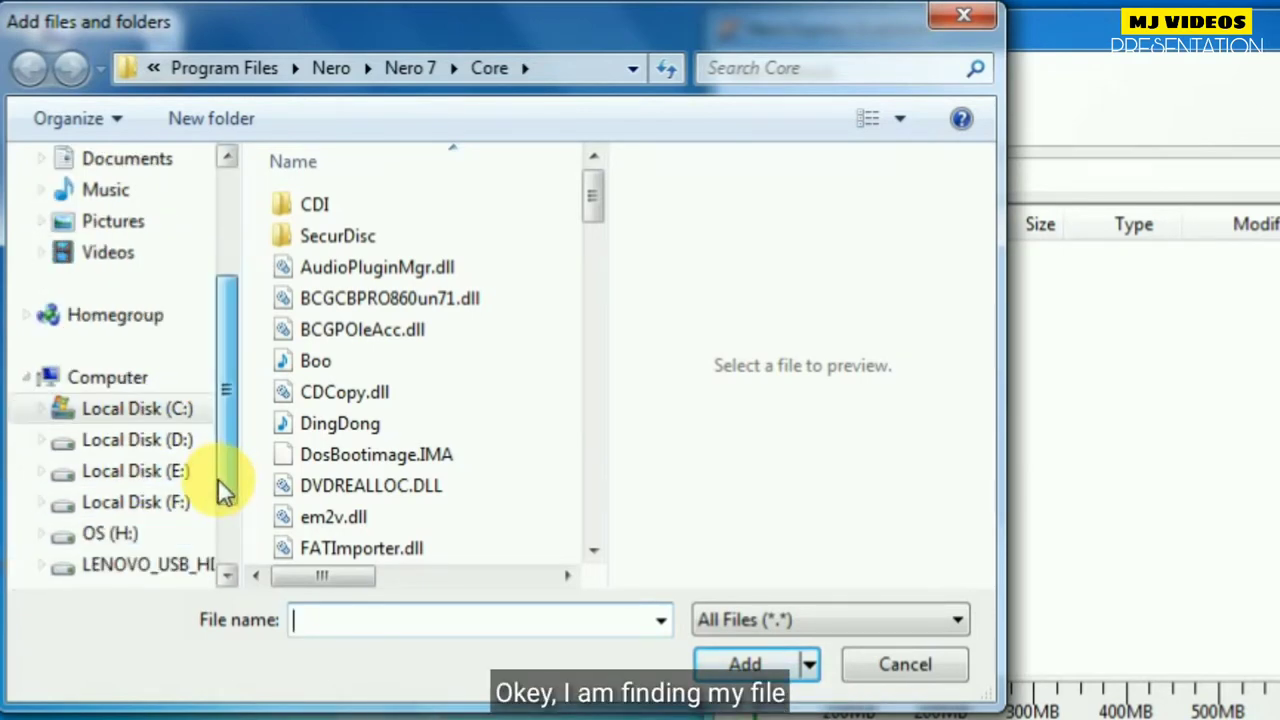
left_click(177, 564)
left_click_drag(591, 200, 578, 510)
left_click(392, 388)
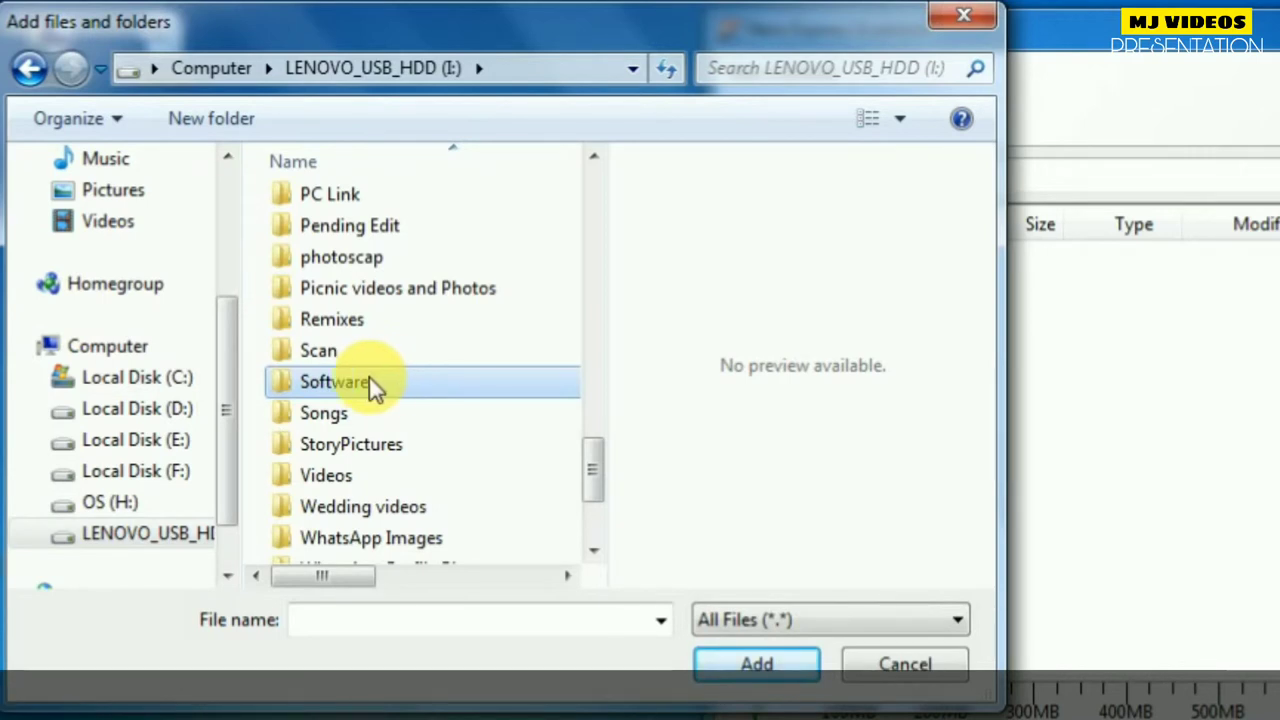
left_click(355, 384)
double_click(355, 380)
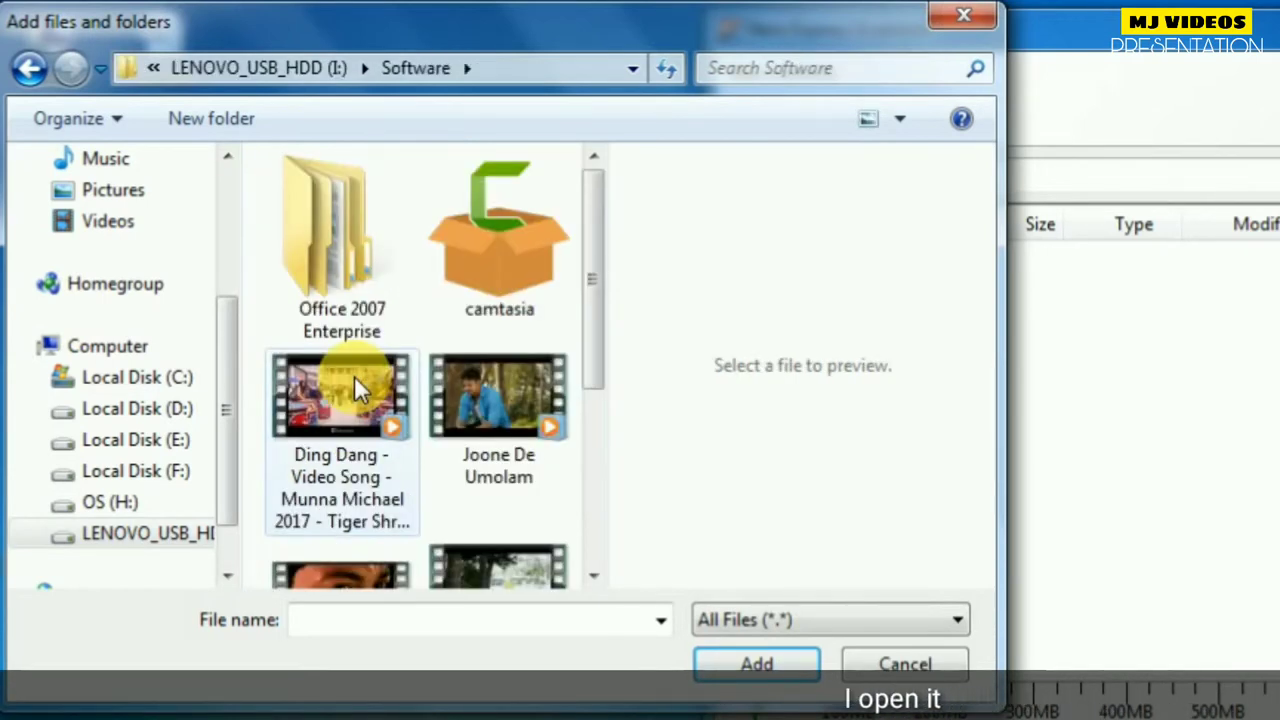
- Open the Office 2007 Enterprise folder, check the contents of its Setup folder and return to the parent folder
left_click(361, 258)
double_click(360, 262)
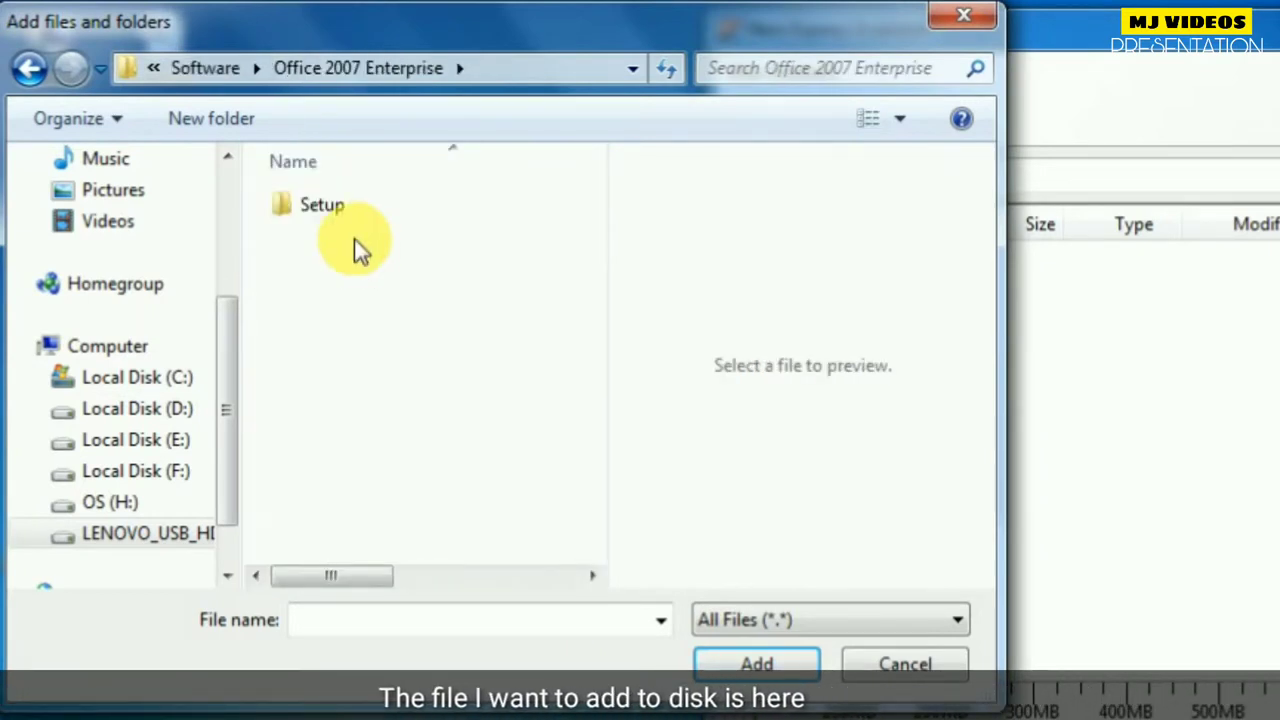
left_click(333, 204)
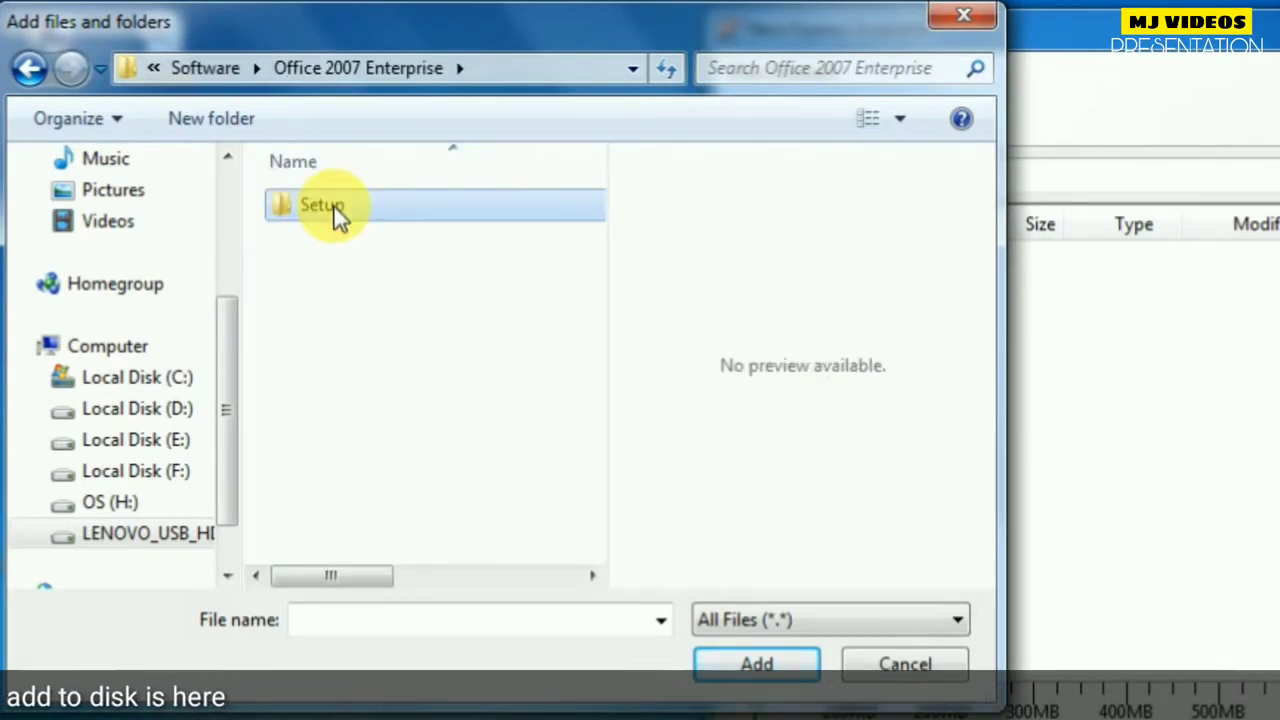
double_click(333, 206)
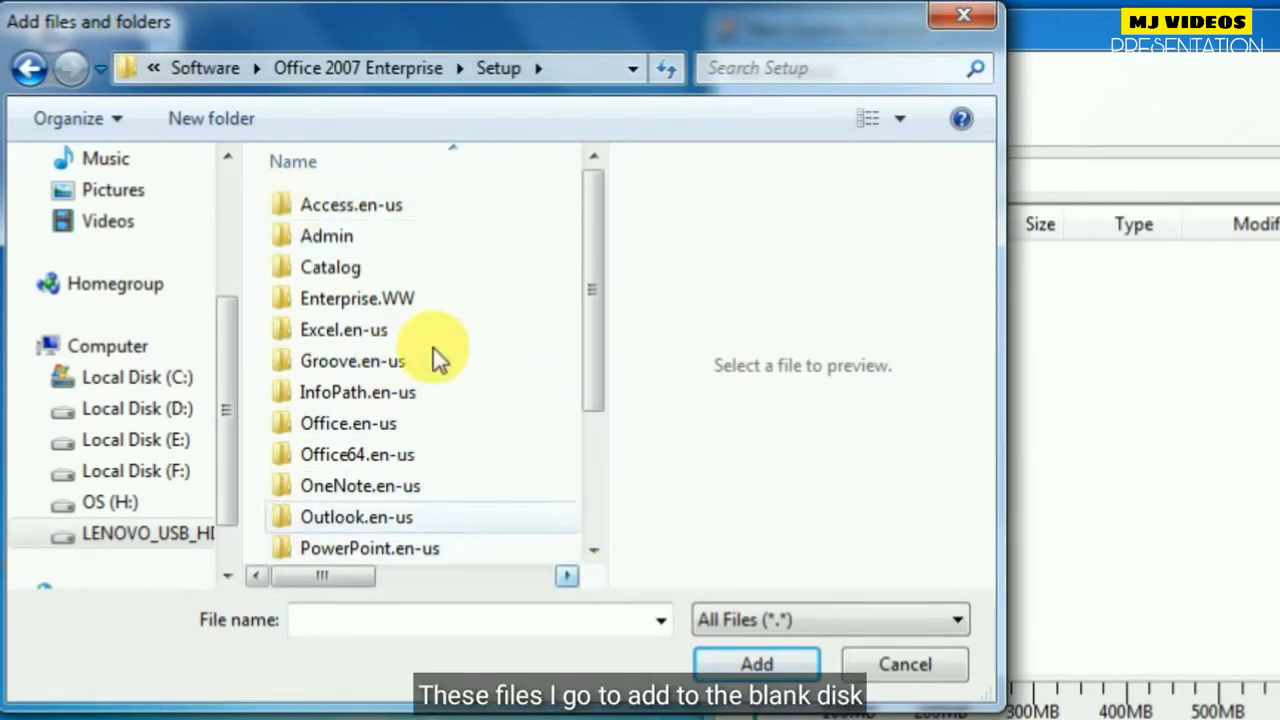
left_click(30, 70)
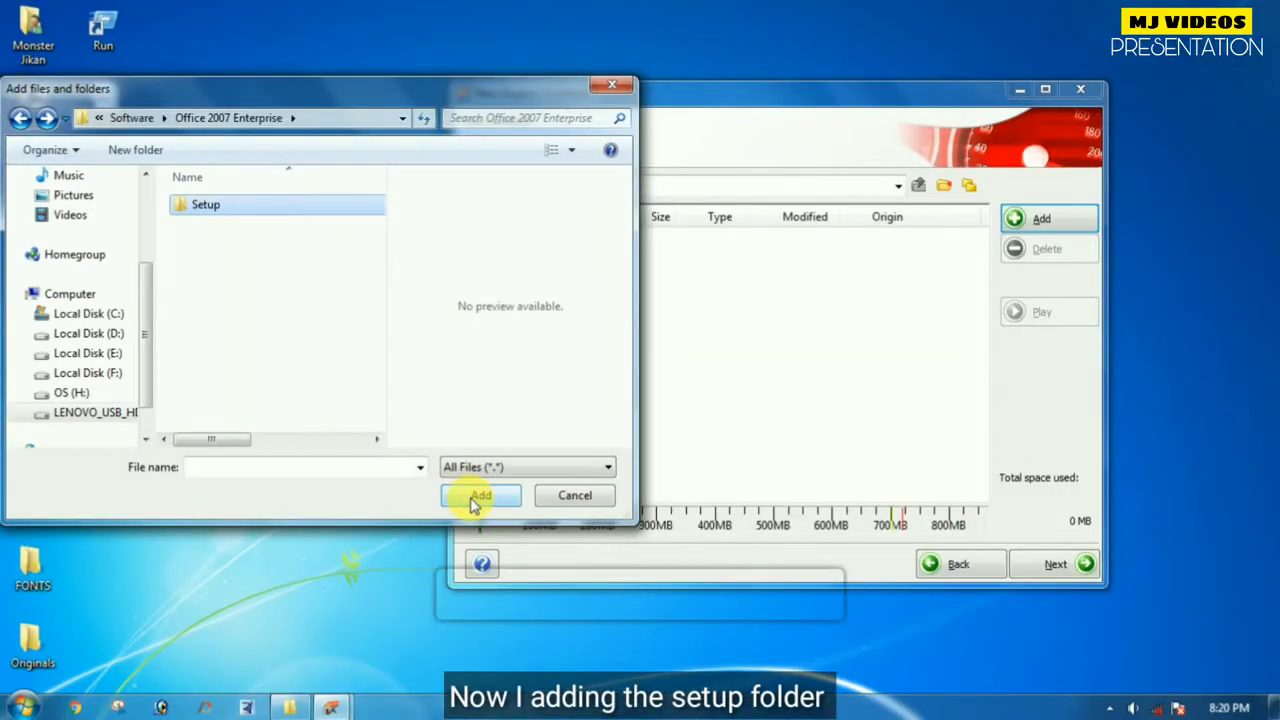
- Add the Setup folder to the disc, close the file selection and select the folder in the disc content
left_click(752, 675)
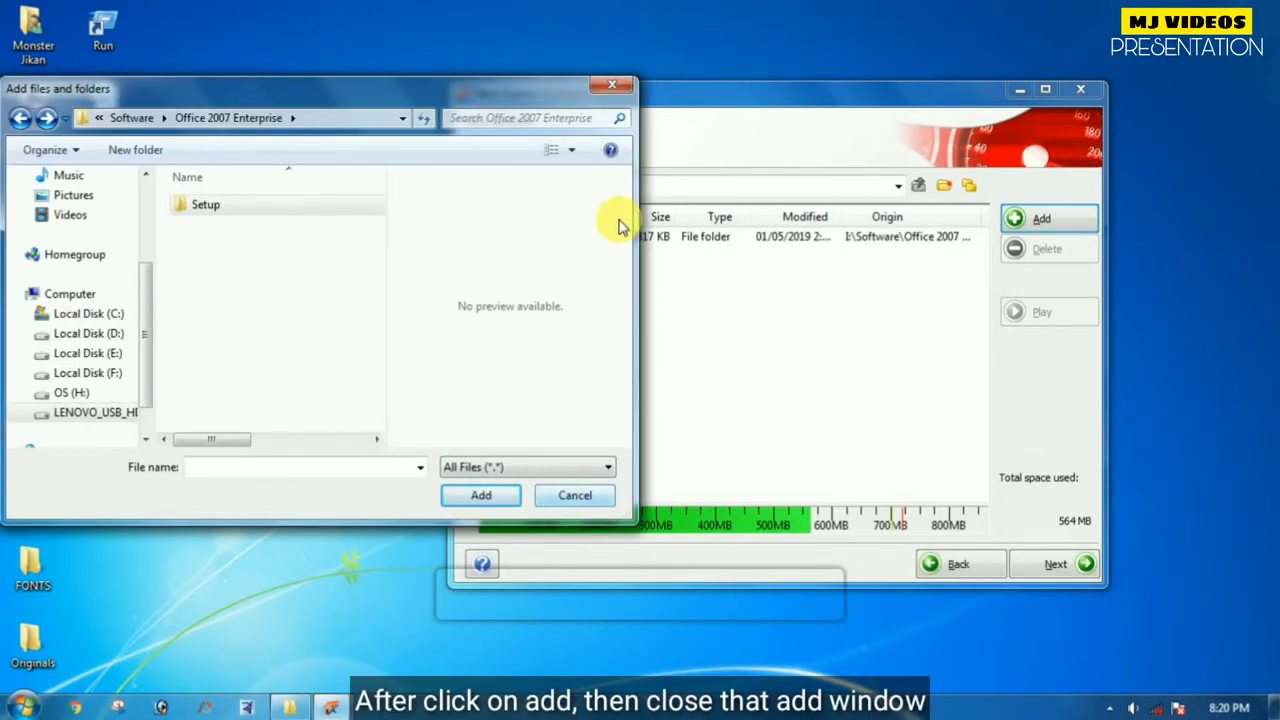
left_click(612, 85)
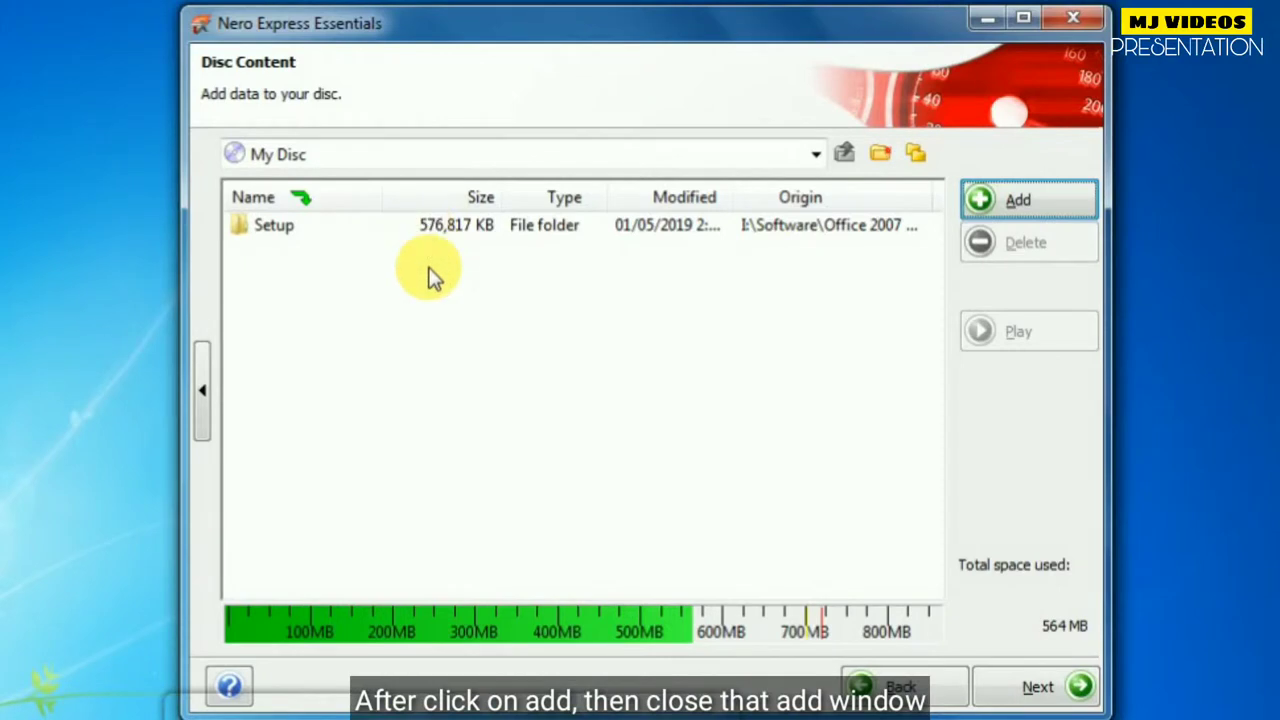
left_click(420, 228)
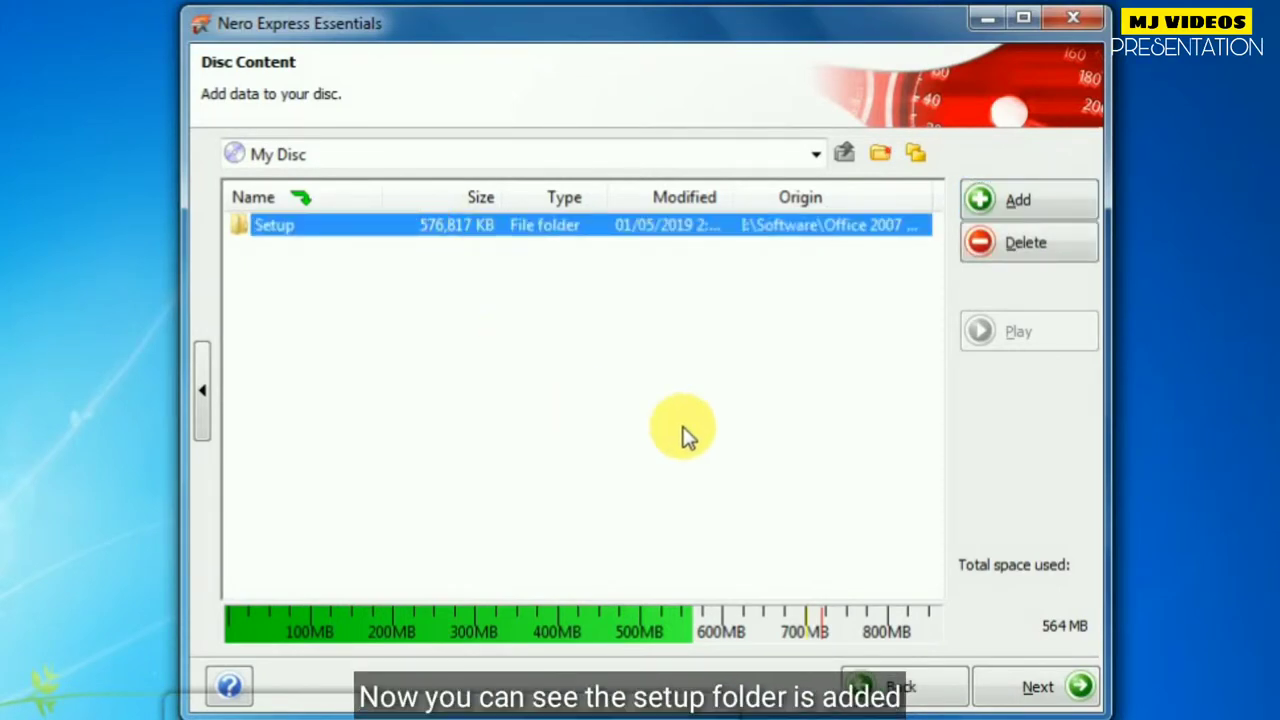
- Proceed to the final burn settings and name the disc Office 2007
left_click(1060, 700)
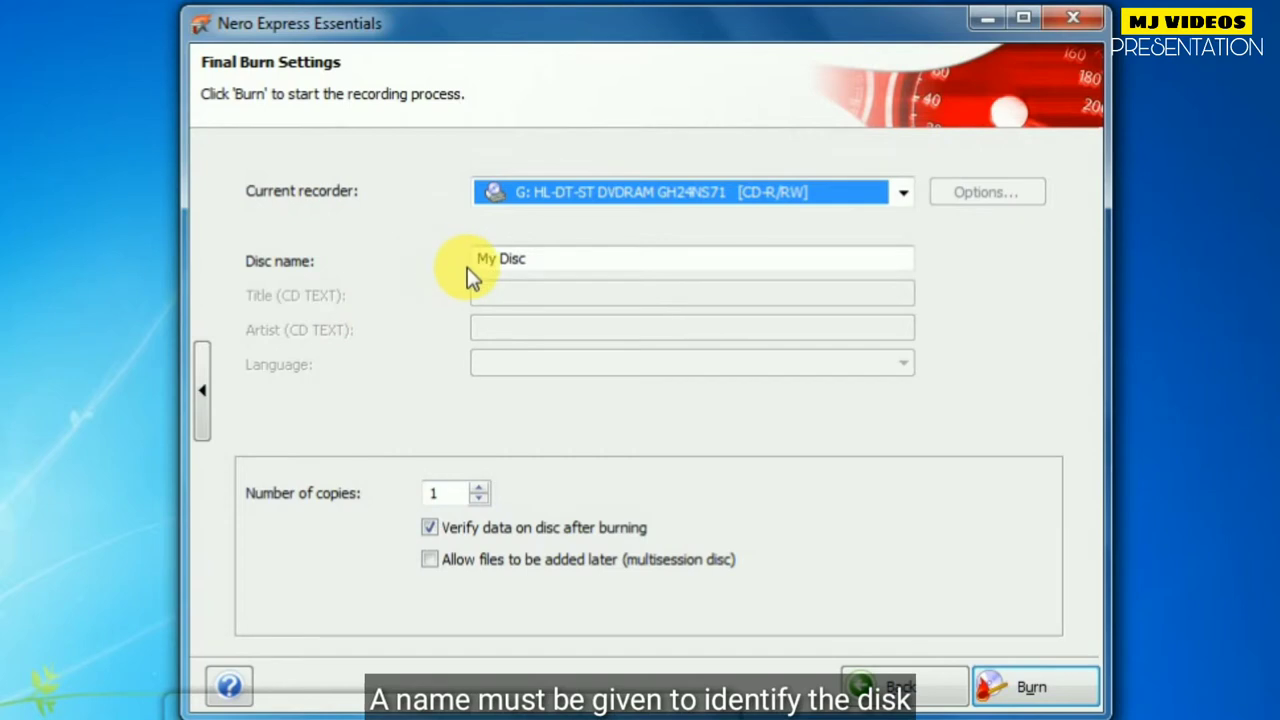
left_click(506, 263)
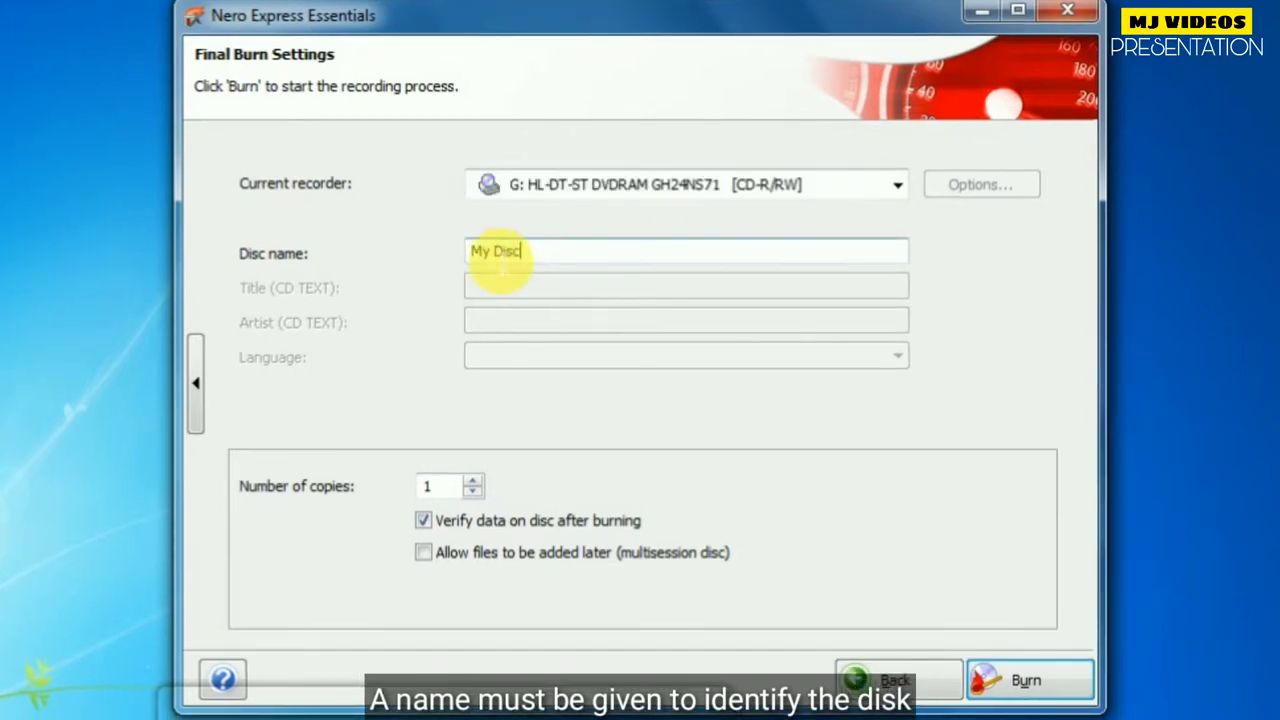
left_click_drag(521, 252, 451, 258)
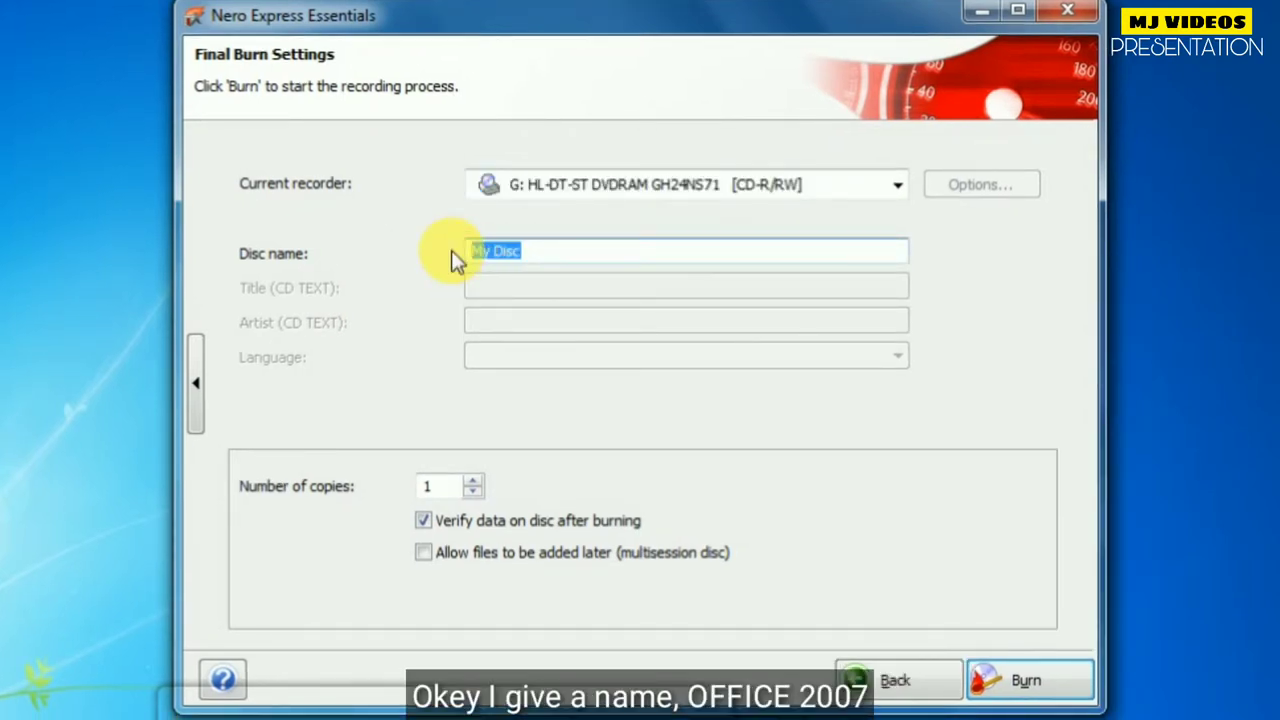
type("Off")
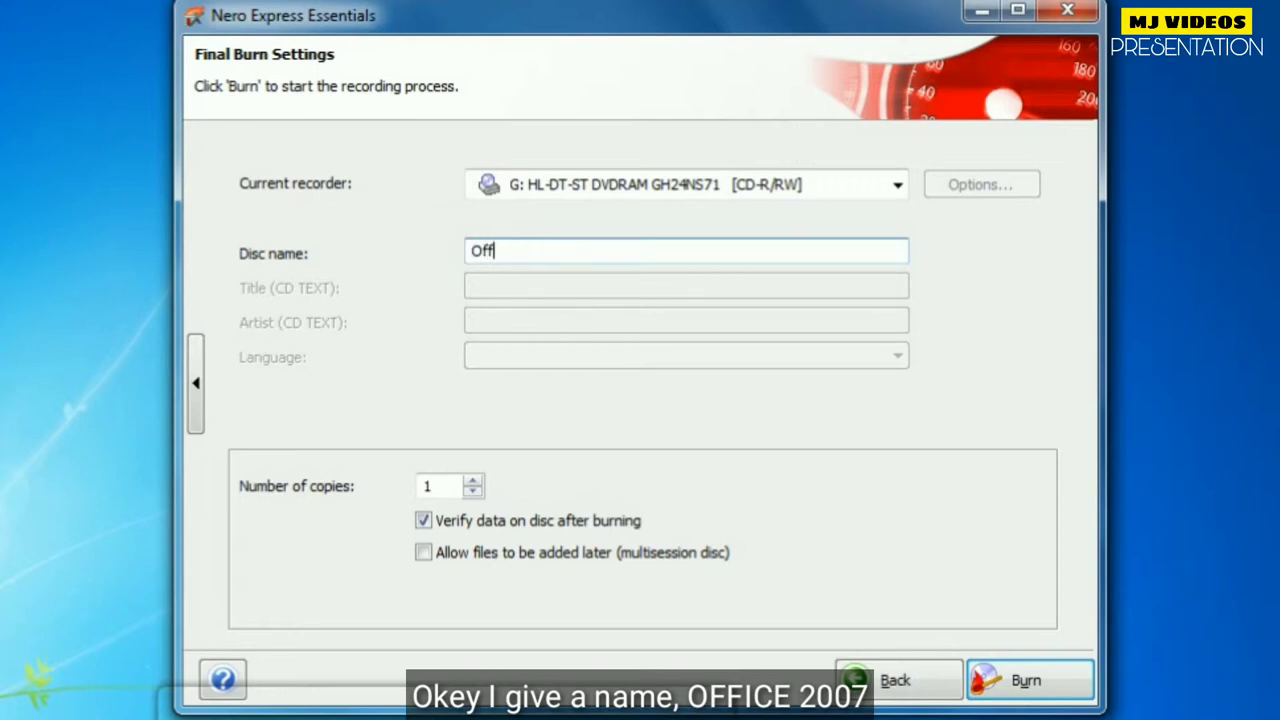
type("ice 200")
type("7")
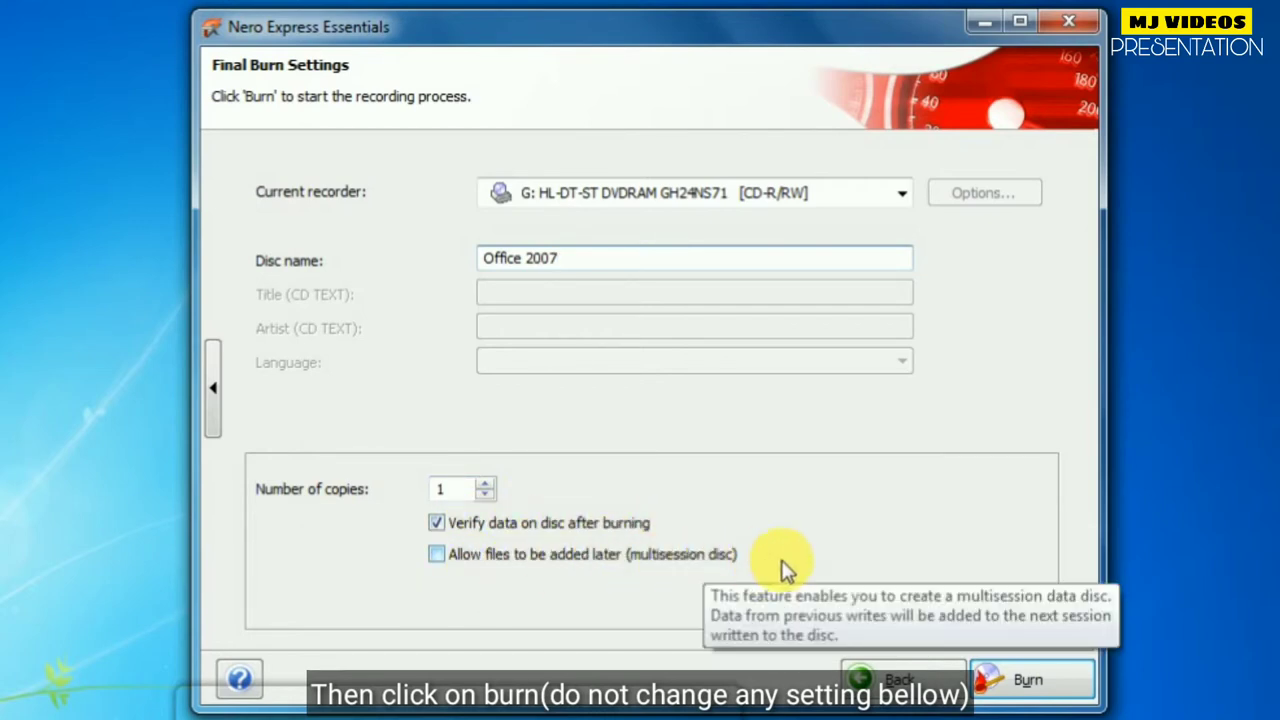
- Burn the disc and close the burning process window once the burn is finished
left_click(1027, 684)
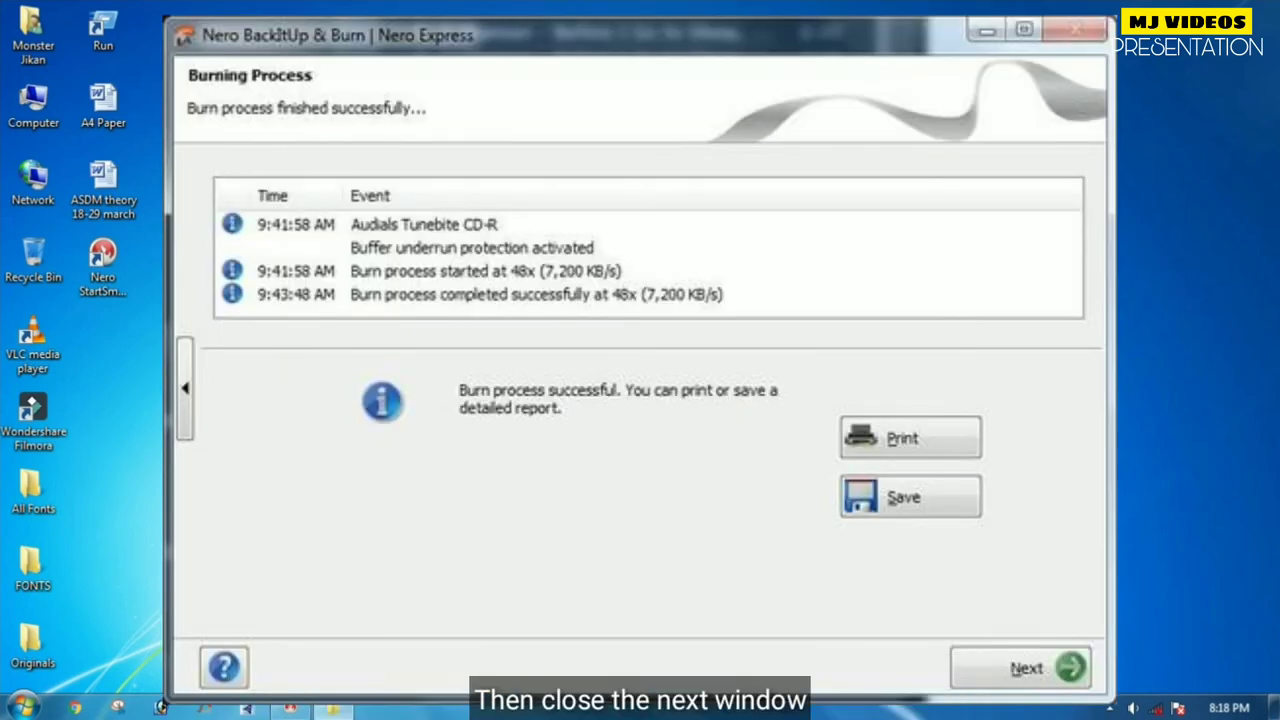
left_click(1086, 30)
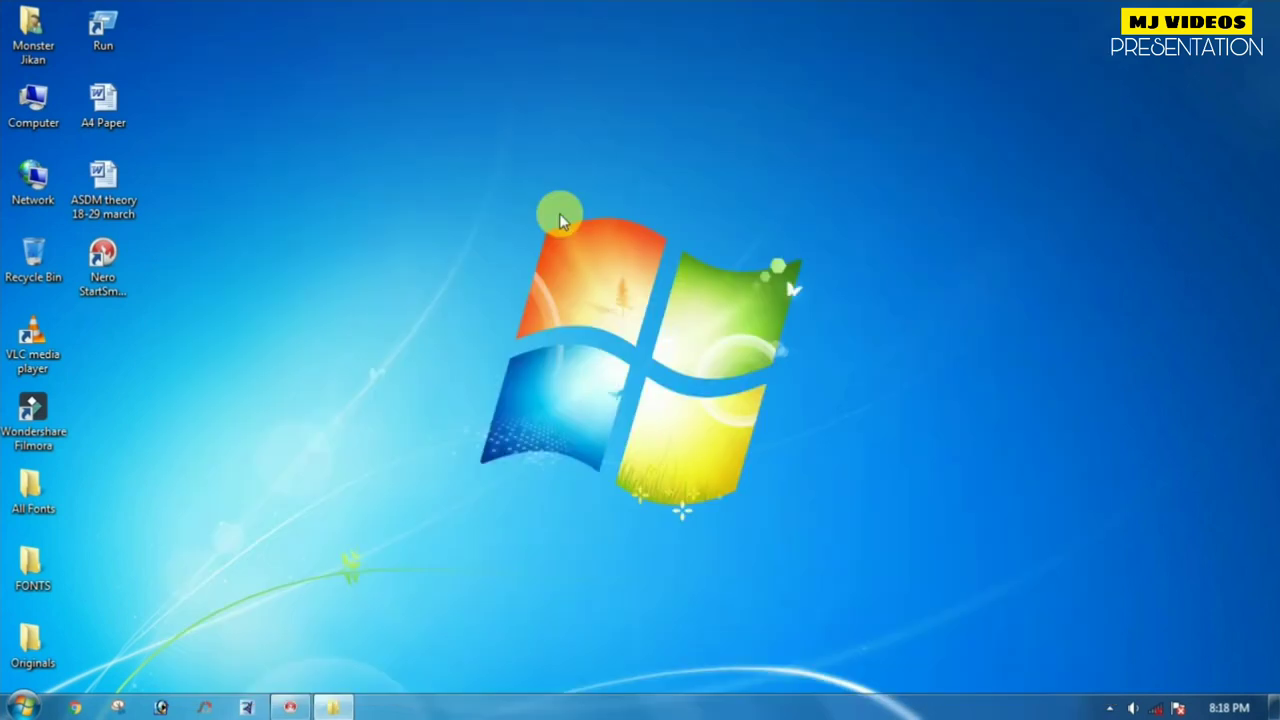